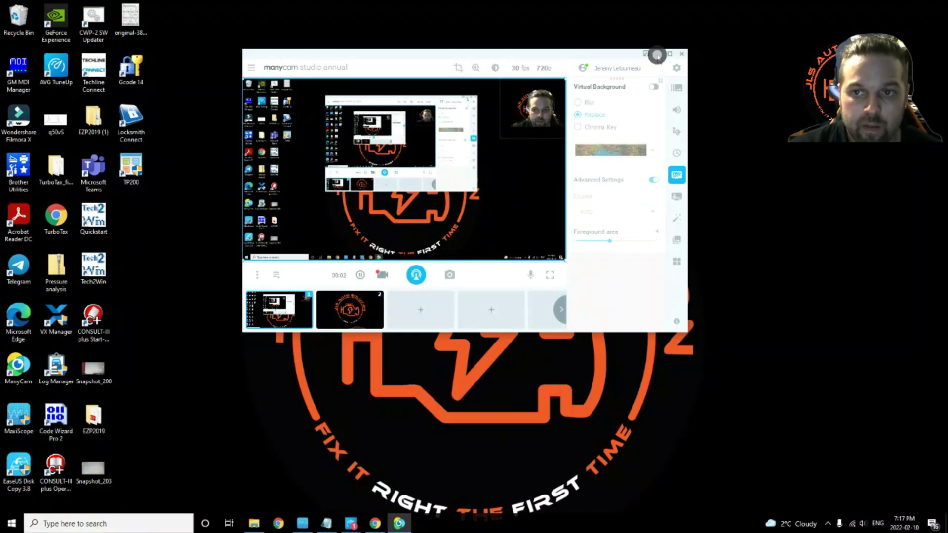
# Minimize the ManyCam window and close all open tabs in the existing browser window
pyautogui.click(658, 54)
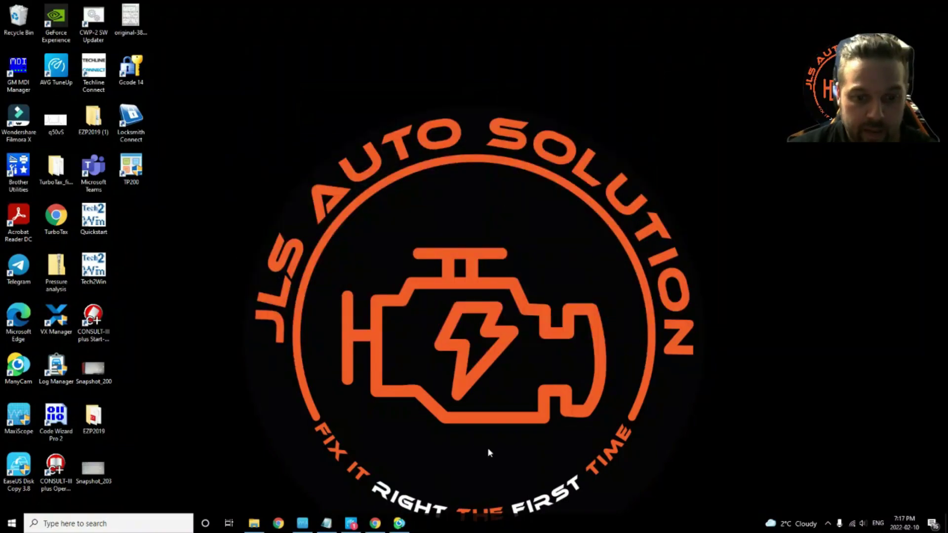
pyautogui.click(375, 523)
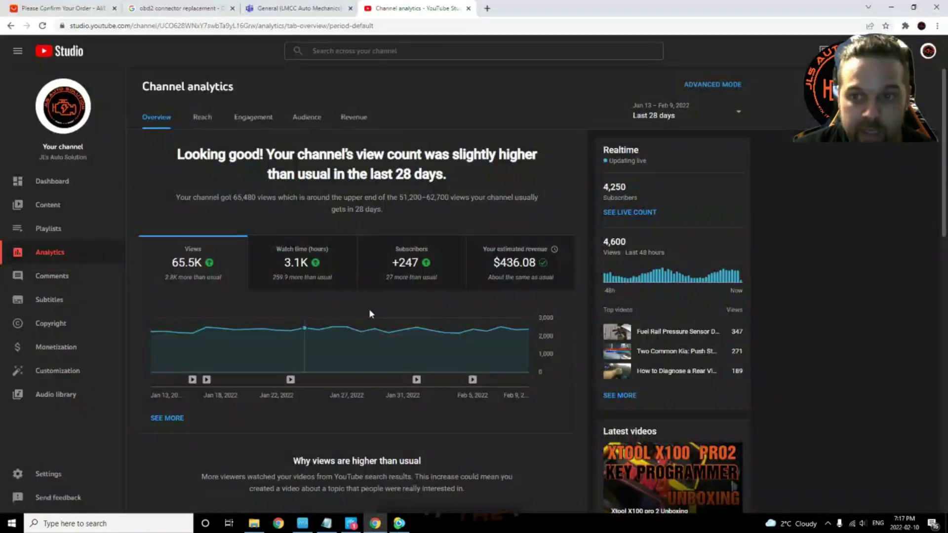
pyautogui.click(304, 8)
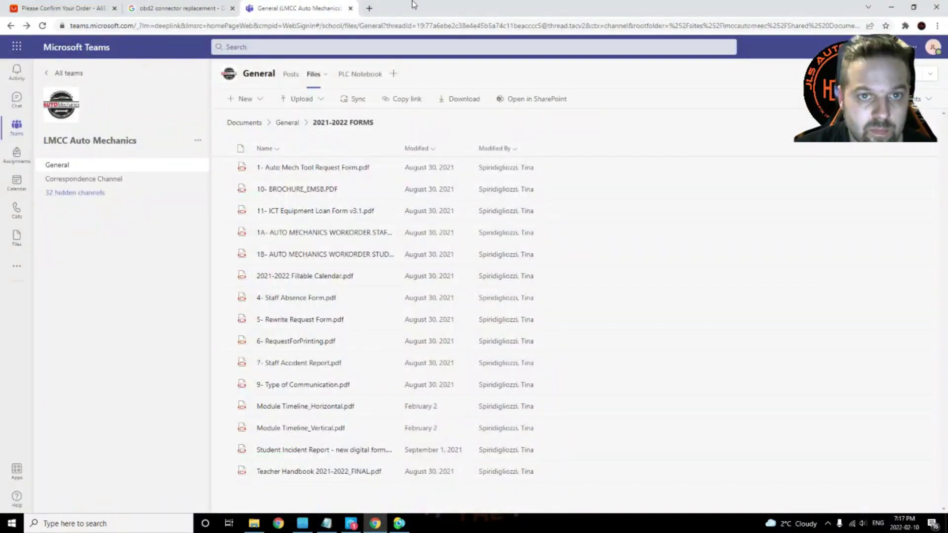
pyautogui.click(350, 8)
pyautogui.click(232, 8)
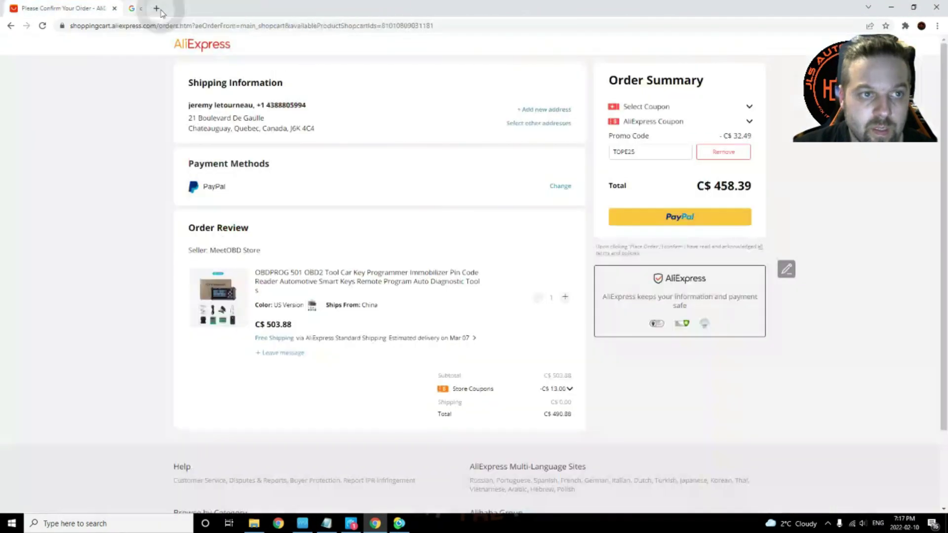
pyautogui.click(114, 9)
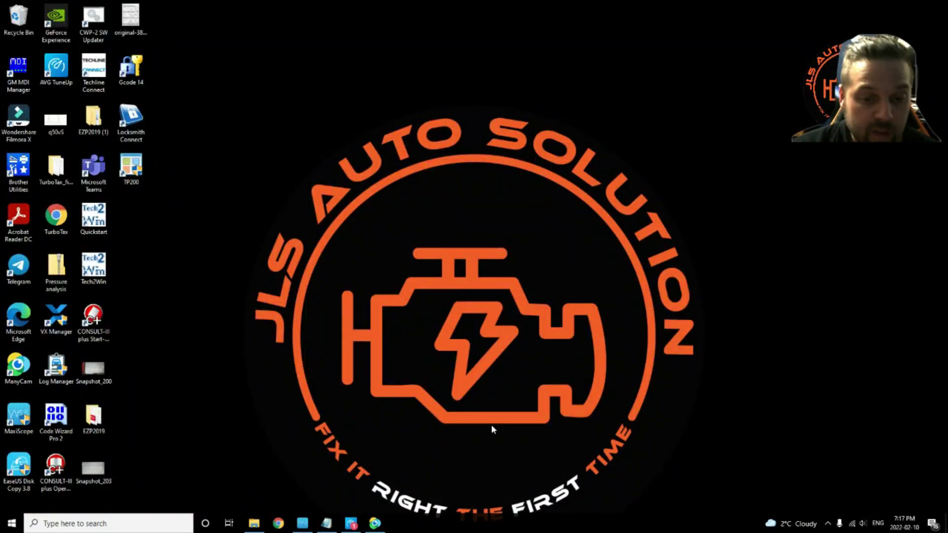
# Open a new Chrome window and go to the Upgrade Tool page at xtooltech.com/EN/UpgradeTool.html
pyautogui.moveTo(302, 523)
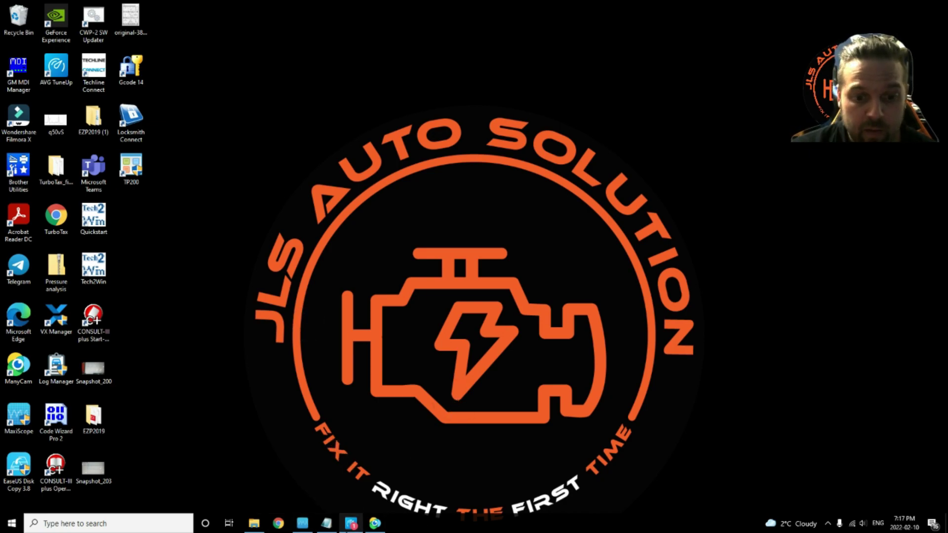
pyautogui.moveTo(397, 522)
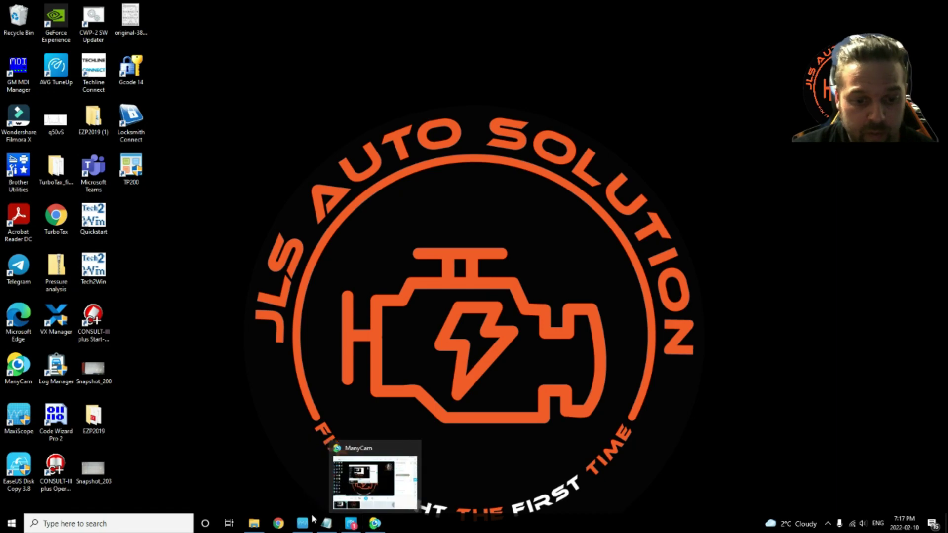
pyautogui.click(274, 527)
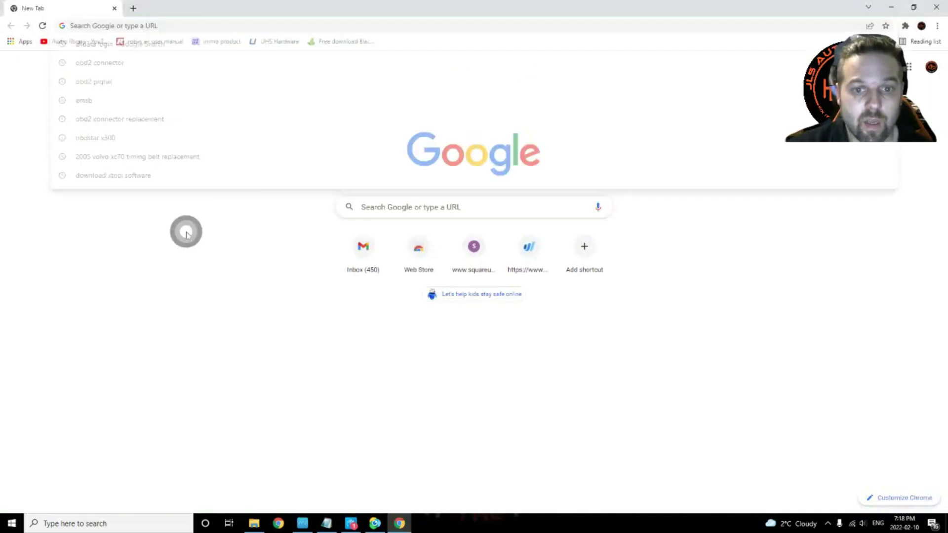
pyautogui.click(380, 206)
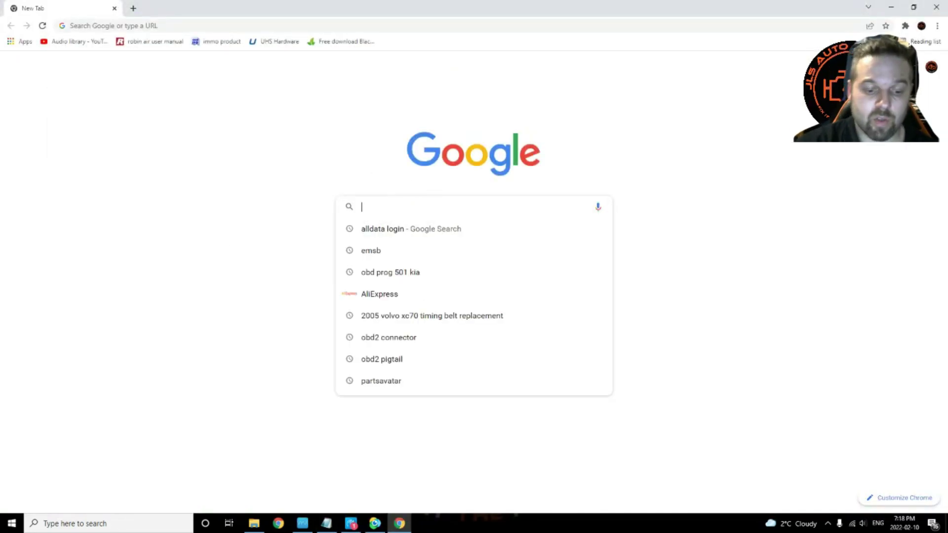
pyautogui.write('xtoo')
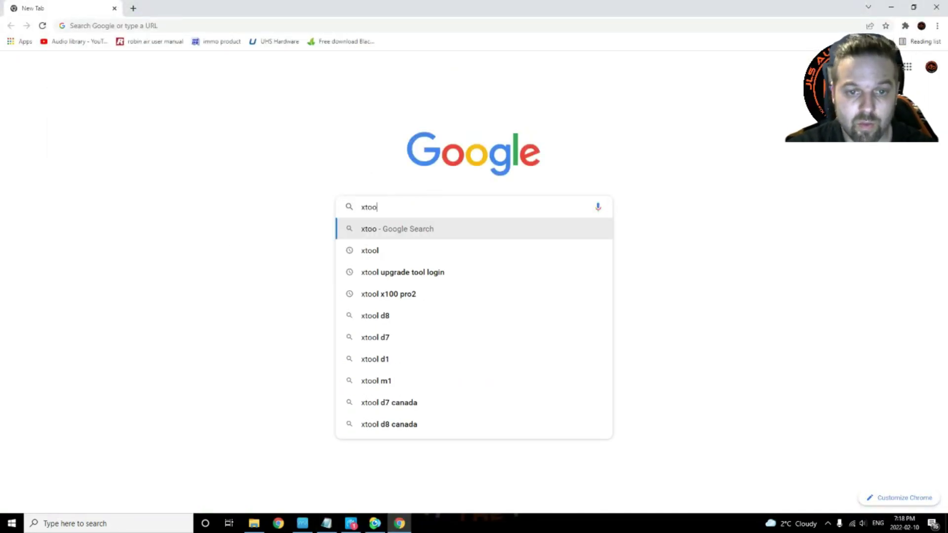
pyautogui.write('ltec')
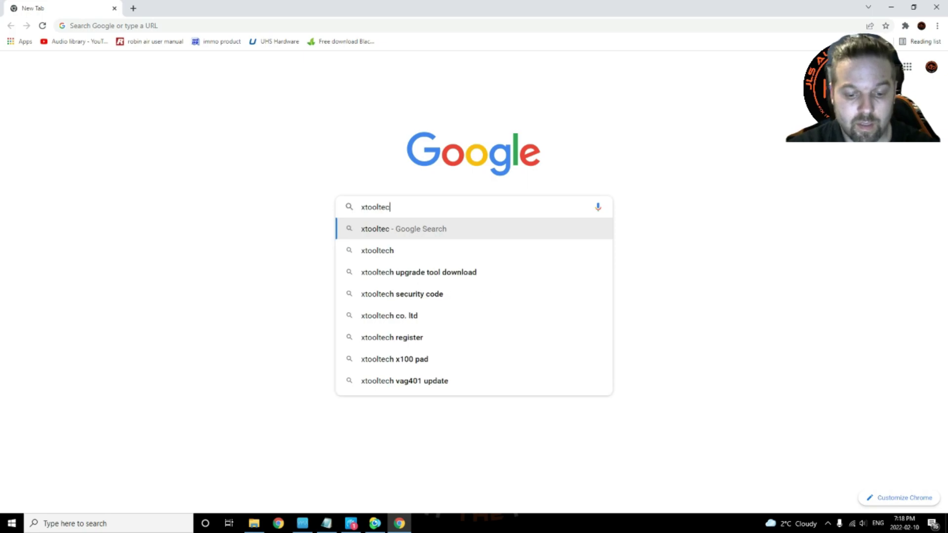
pyautogui.write('h.com')
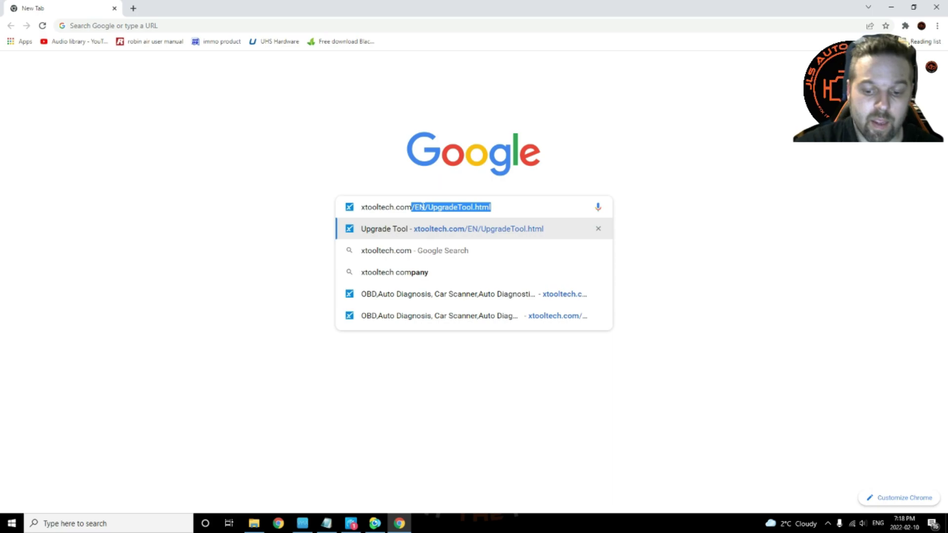
pyautogui.press('Return')
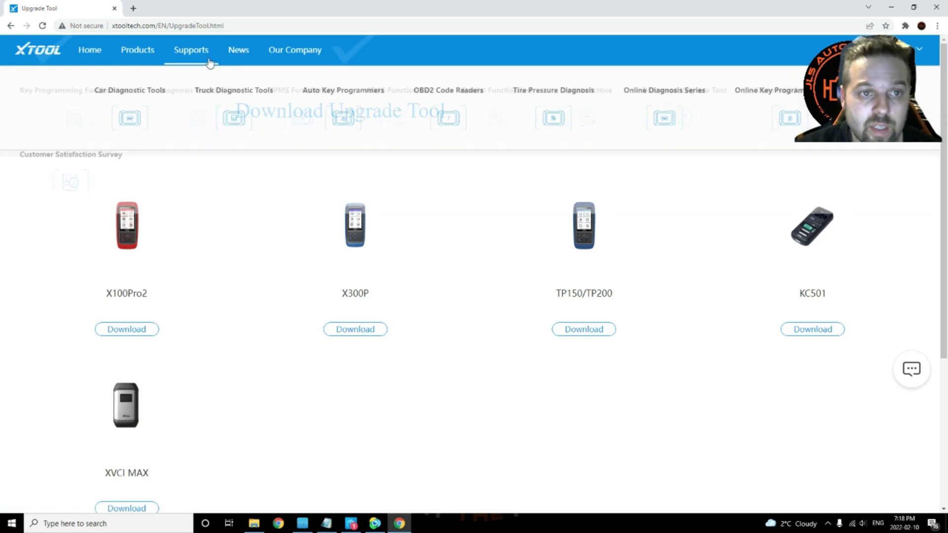
# Open the Download Upgrade Tool support page and start downloading the X100Pro2 upgrade tool
pyautogui.moveTo(189, 52)
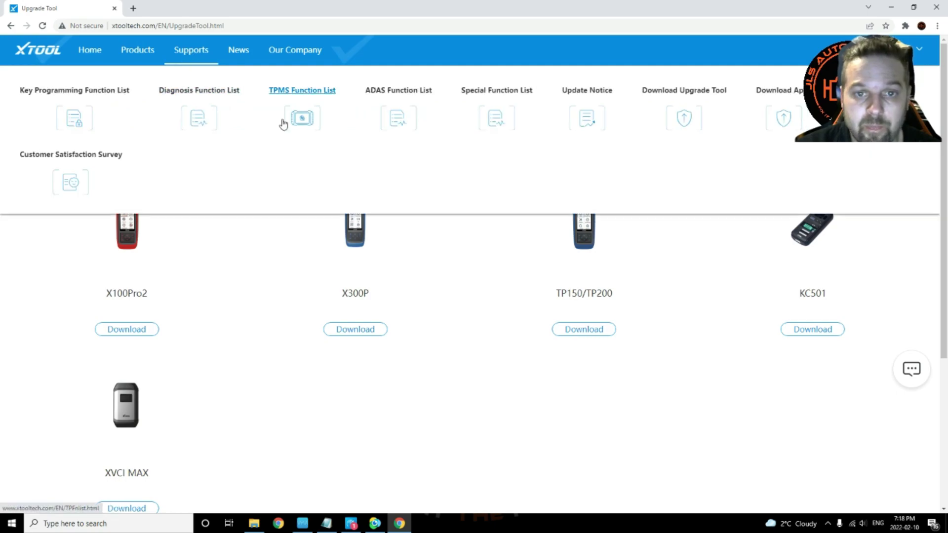
pyautogui.click(691, 115)
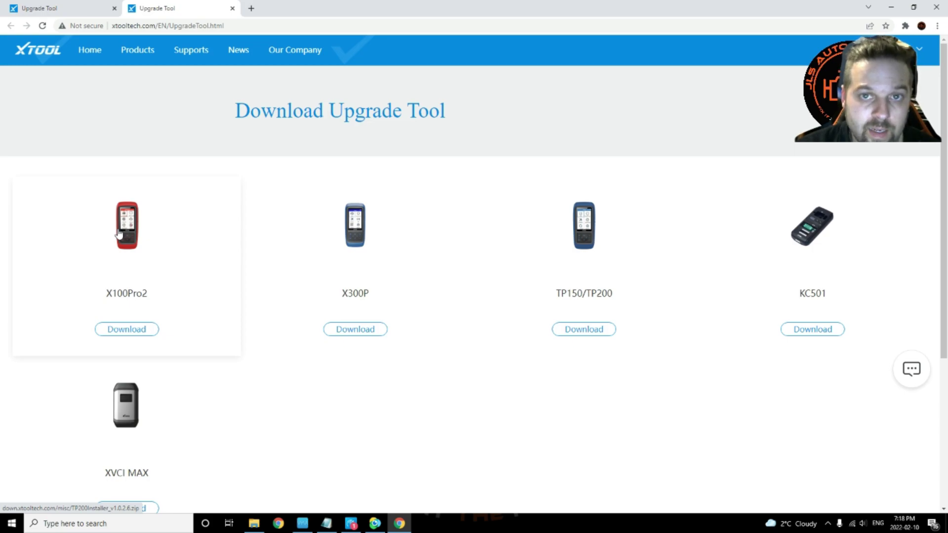
pyautogui.click(135, 334)
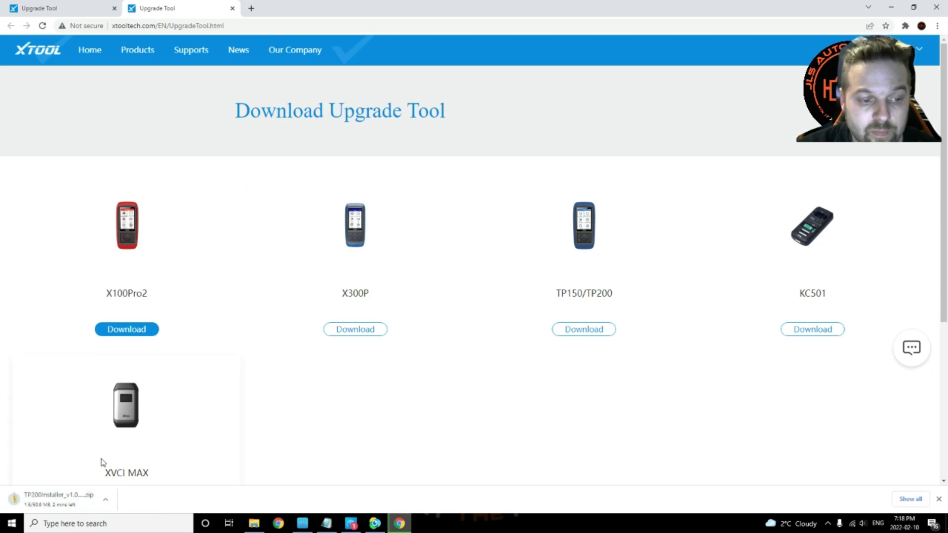
# Cancel the TP200Installer zip download and close the browser
pyautogui.click(106, 500)
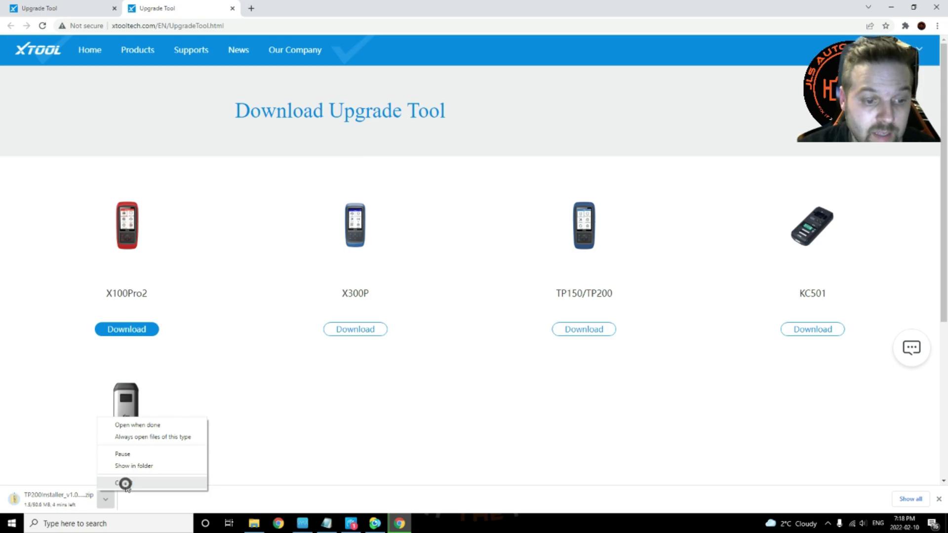
pyautogui.click(125, 484)
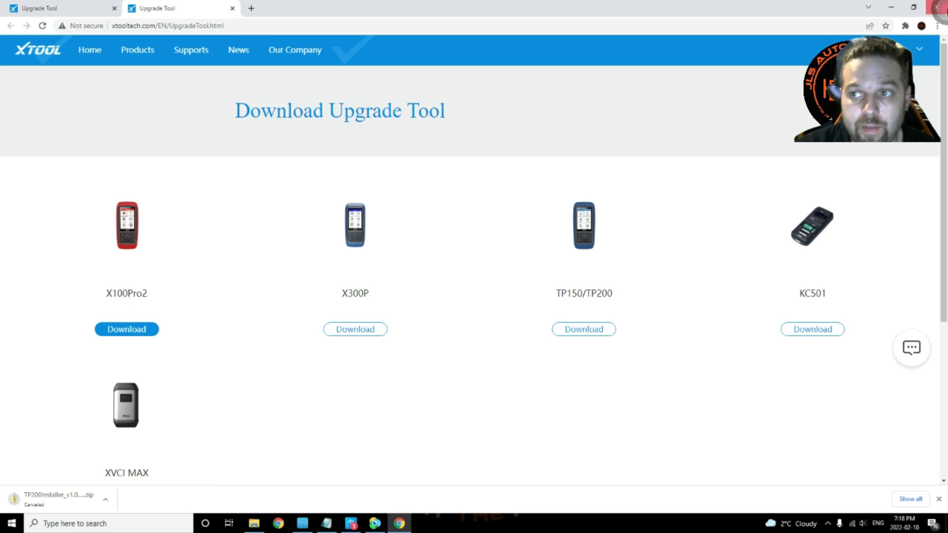
pyautogui.click(937, 7)
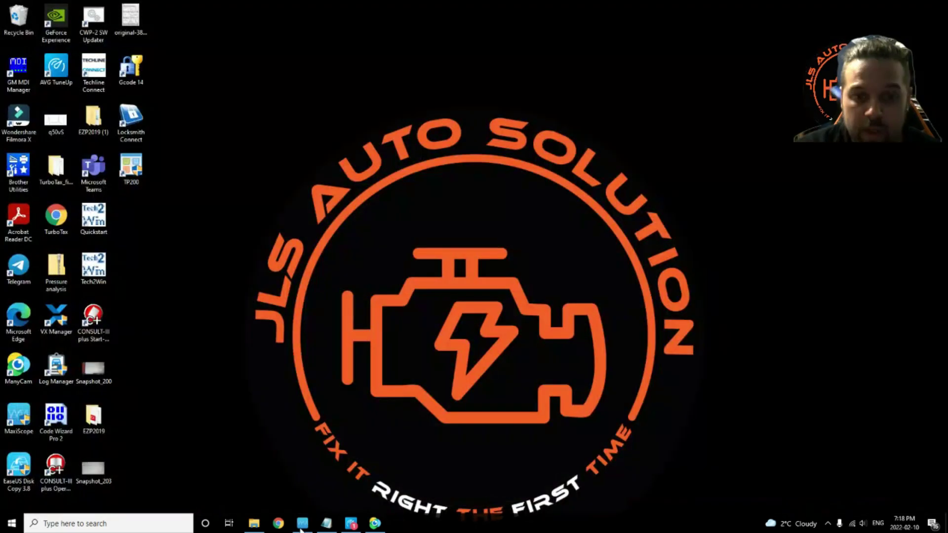
# Open the recent TP200Installer_v1.0.2.6 (1) archive in File Explorer and run its installer despite the SmartScreen block
pyautogui.click(253, 525)
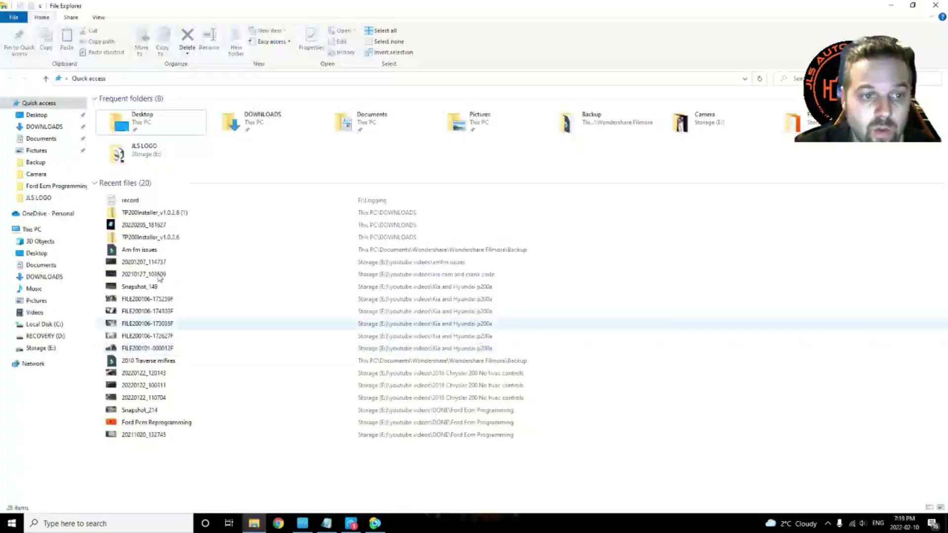
pyautogui.doubleClick(148, 215)
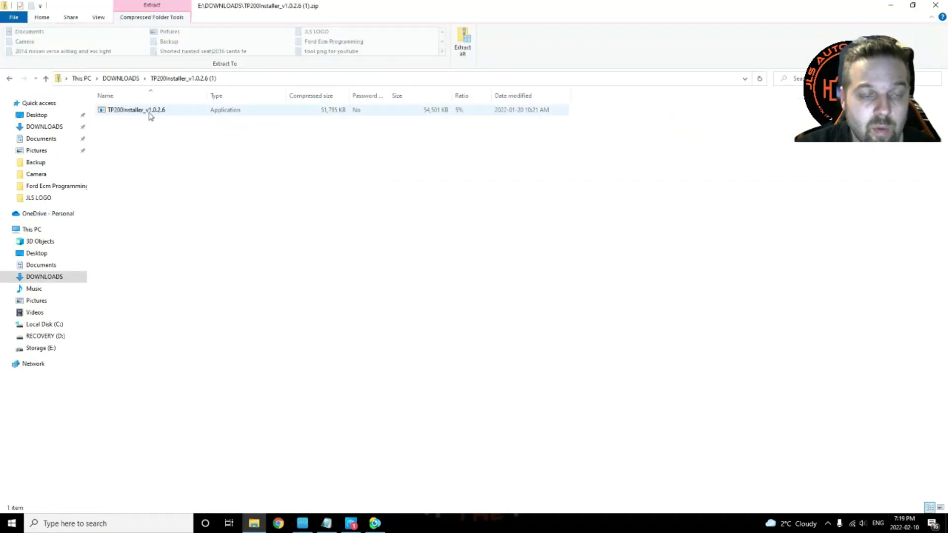
pyautogui.click(134, 111)
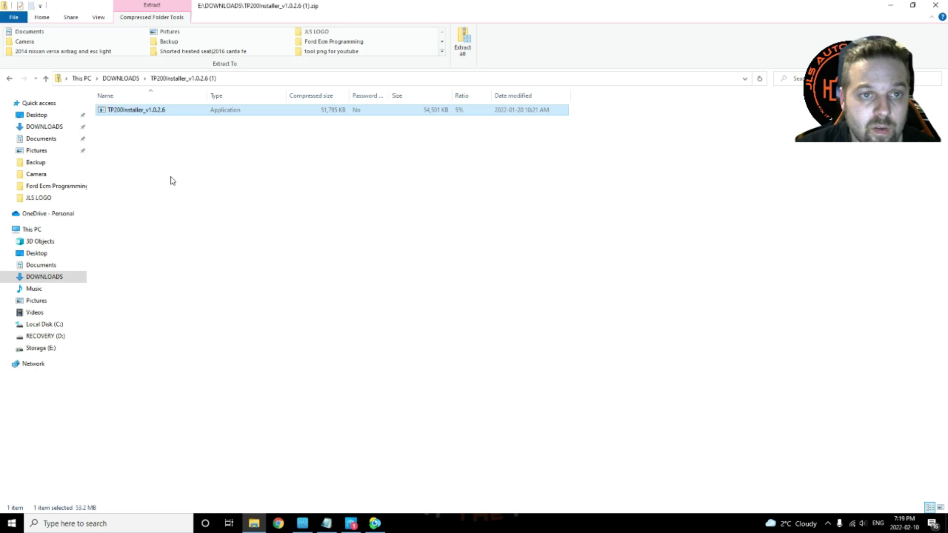
pyautogui.doubleClick(143, 111)
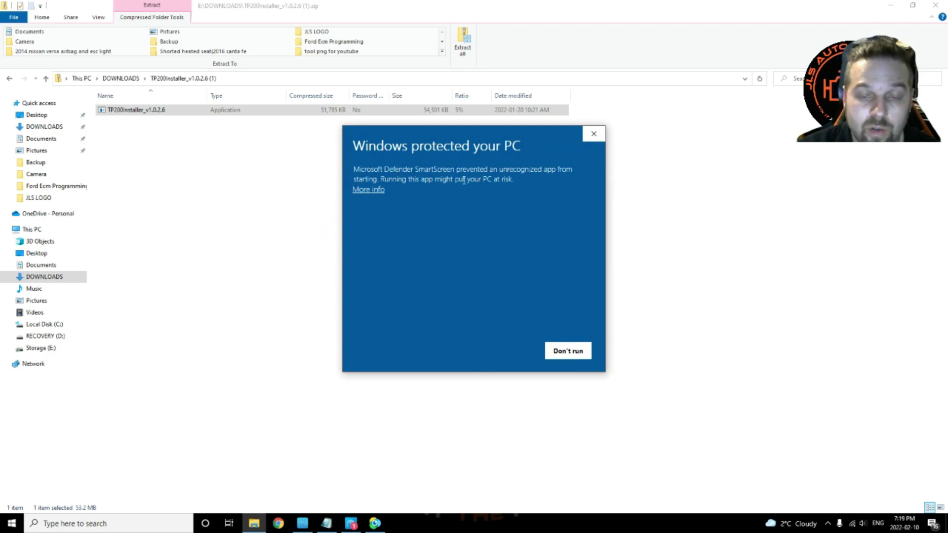
pyautogui.click(374, 191)
pyautogui.click(502, 351)
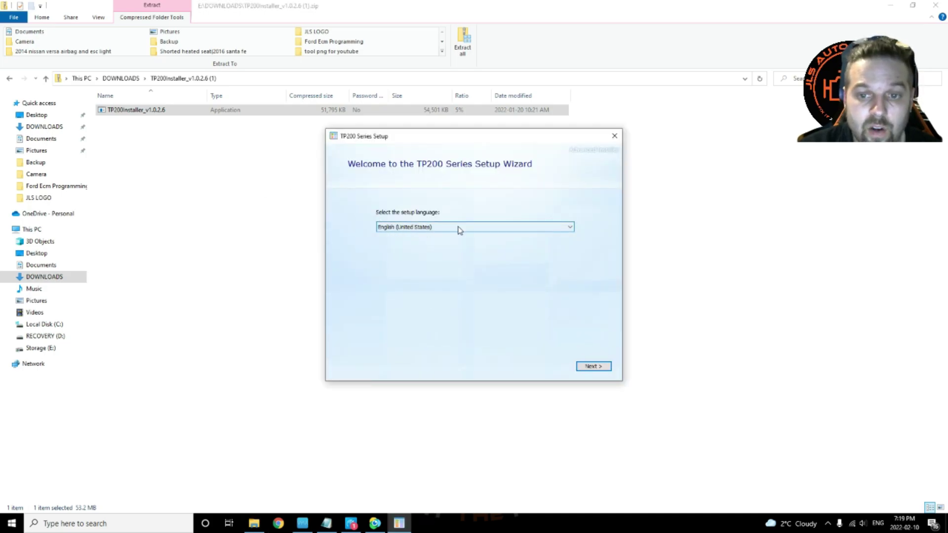
# Accept English (United States) as the setup language and set the install location to E:\
pyautogui.click(593, 366)
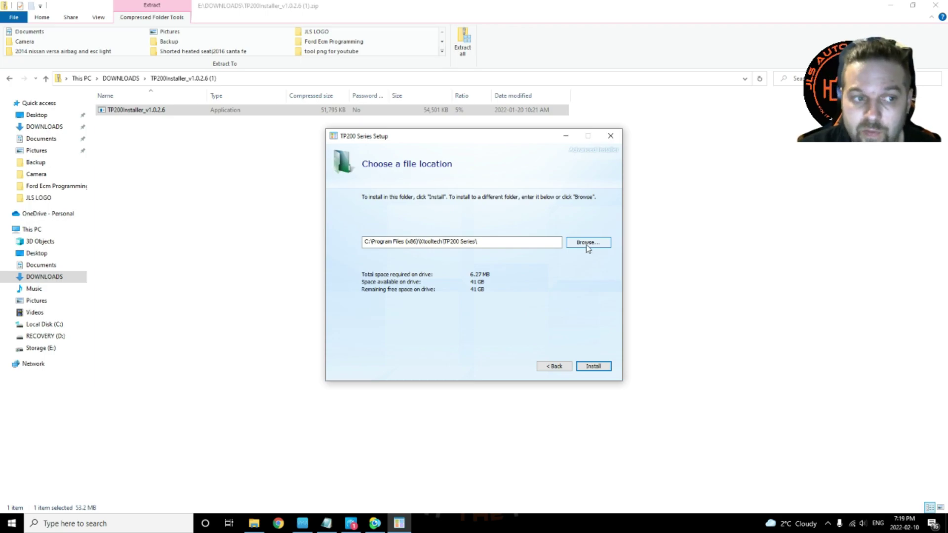
pyautogui.click(587, 244)
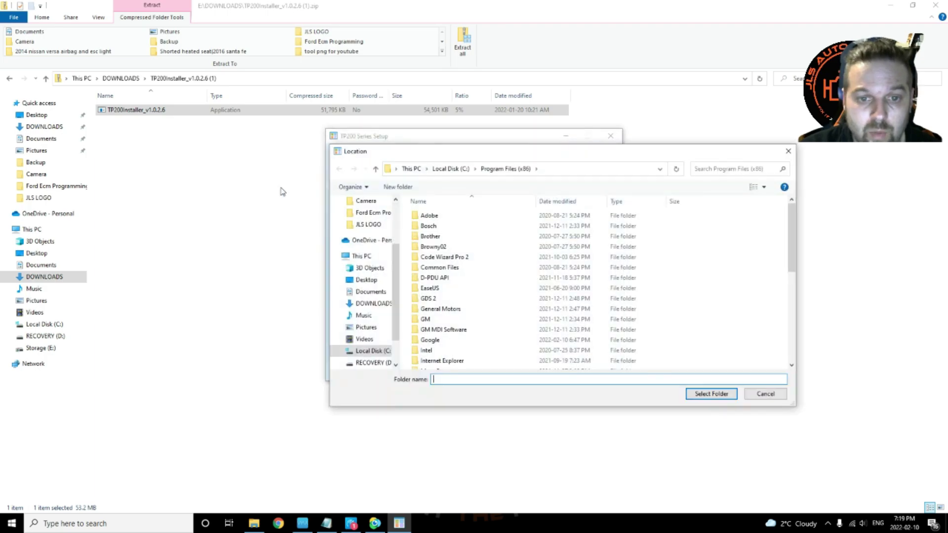
pyautogui.scroll(-1, 362, 326)
pyautogui.click(370, 339)
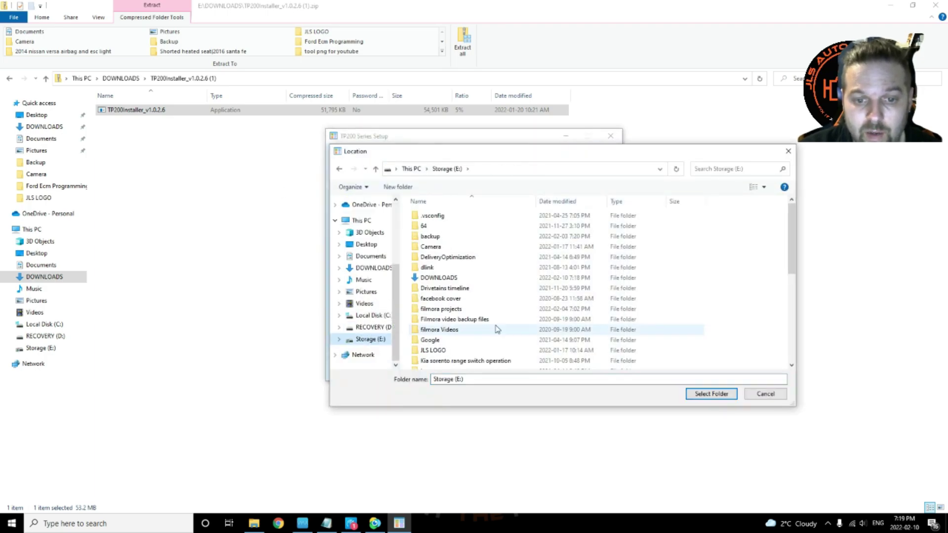
pyautogui.click(711, 394)
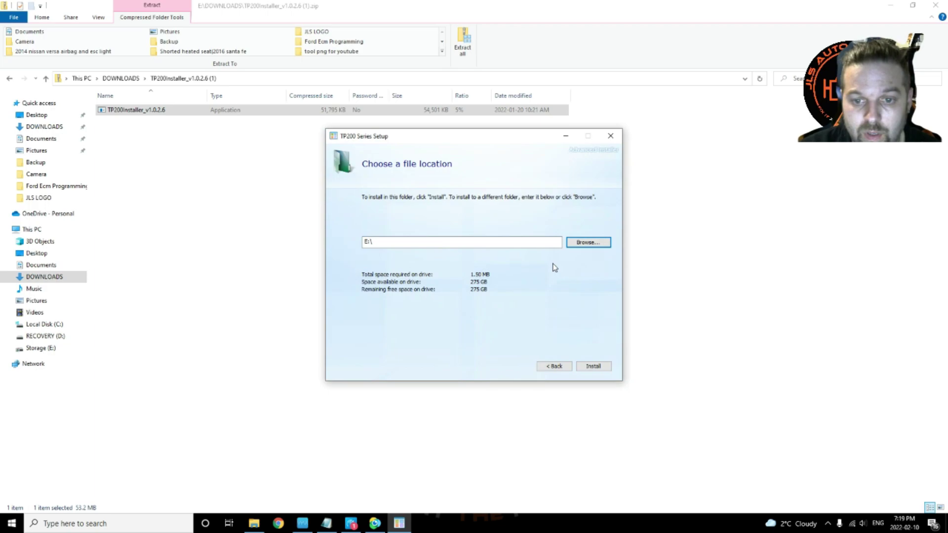
# Install TP200 Series, then close the setup wizard, the device warning and the File Explorer window
pyautogui.click(603, 366)
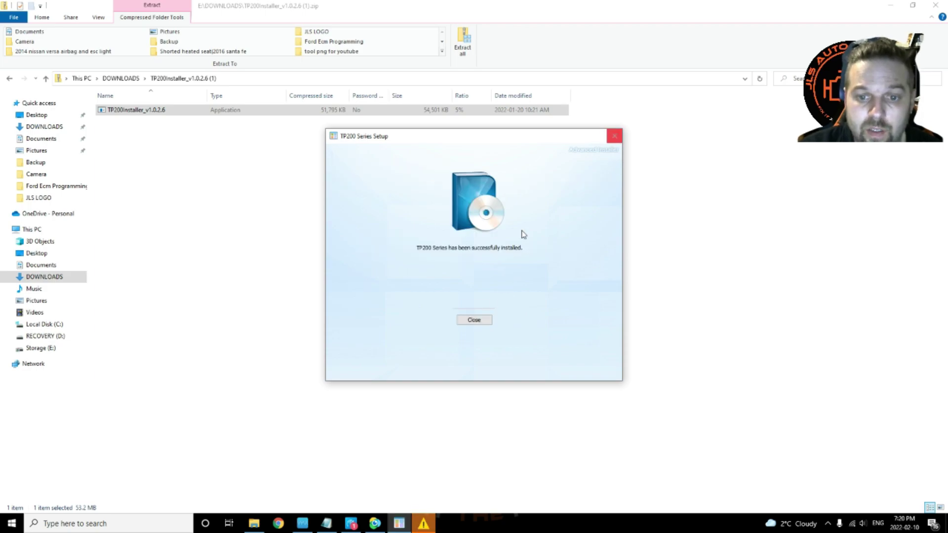
pyautogui.click(474, 319)
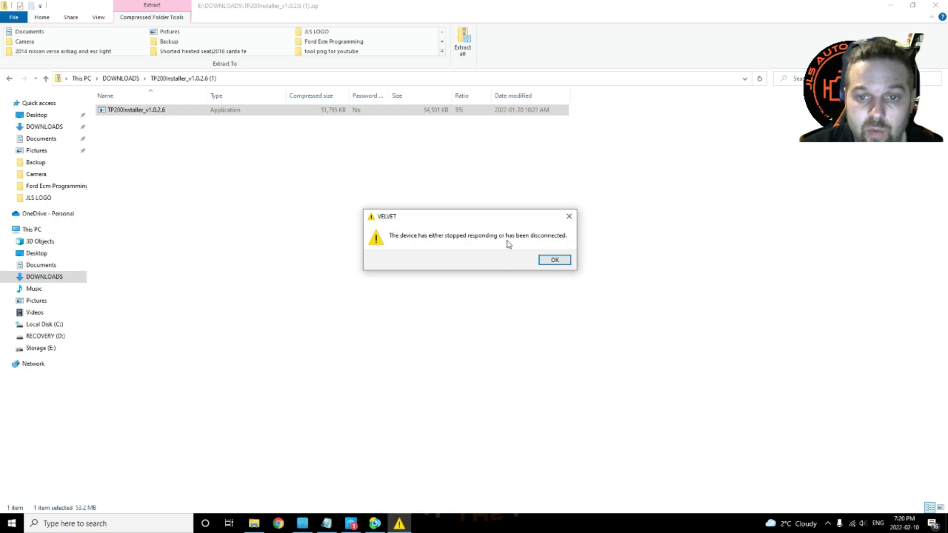
pyautogui.click(553, 260)
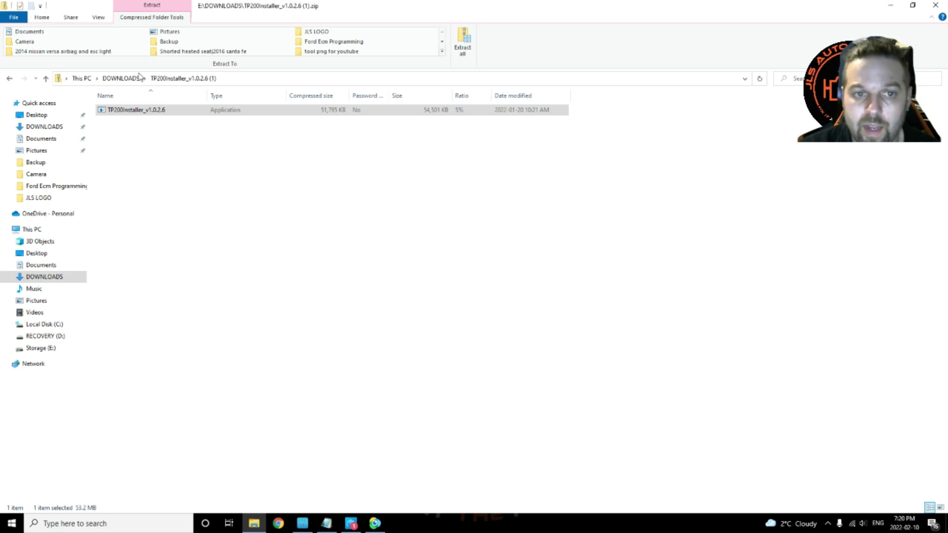
pyautogui.click(934, 6)
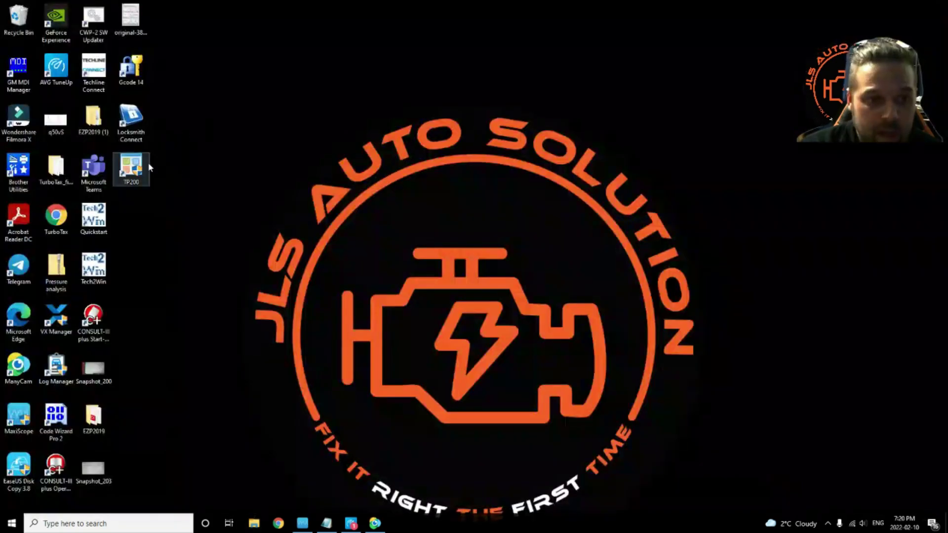
# Launch TP200 from the desktop and log in with the prefilled serial number and password
pyautogui.moveTo(129, 169); pyautogui.dragTo(317, 169)
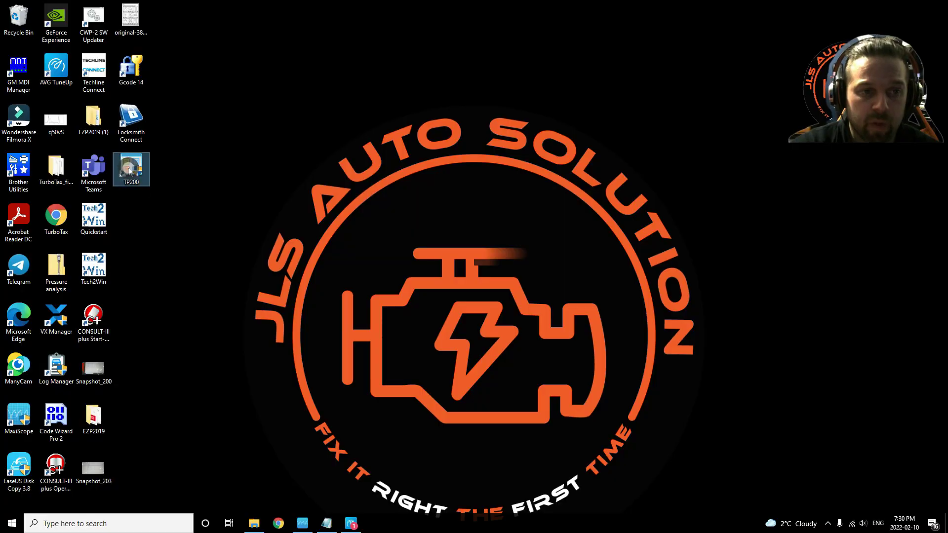
pyautogui.doubleClick(131, 168)
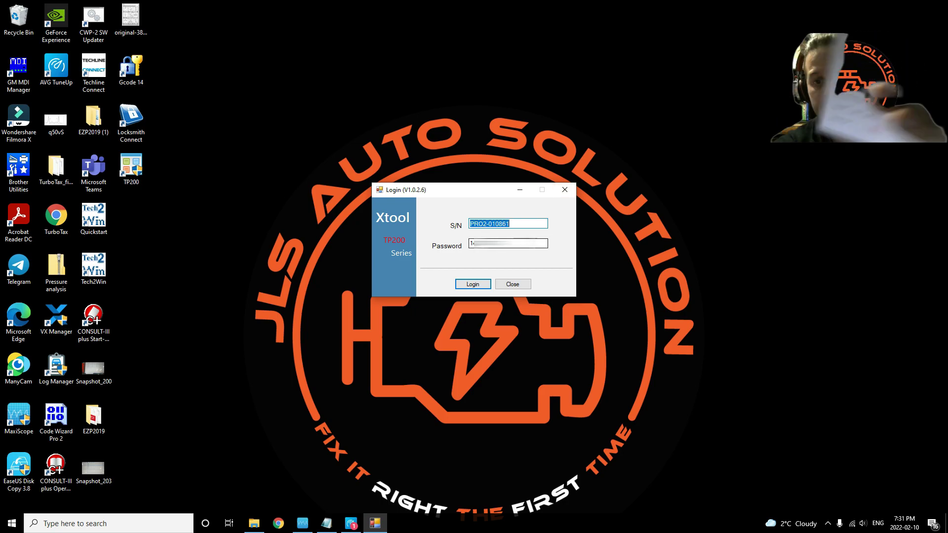
pyautogui.click(472, 283)
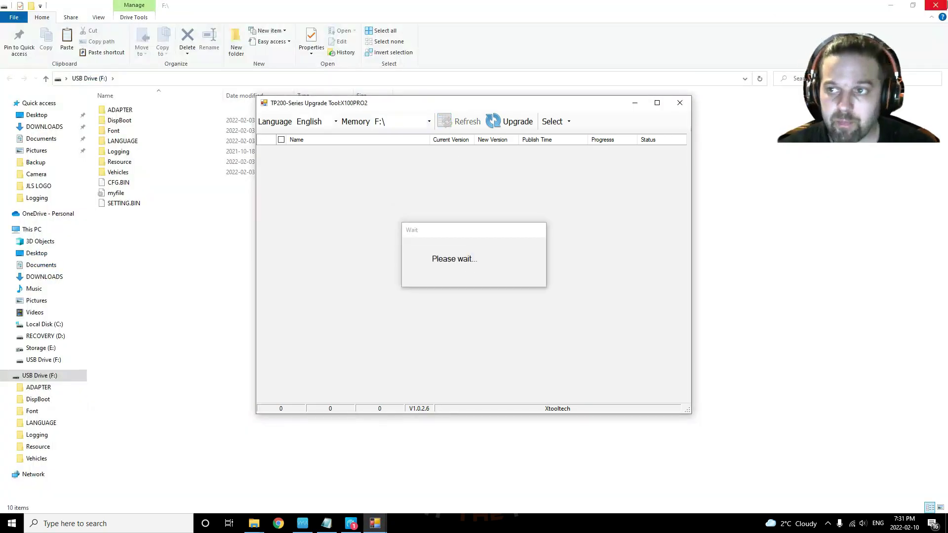
# Close the USB Drive (F:) File Explorer window and select all packages in the TP200-Series upgrade tool's list
pyautogui.click(774, 18)
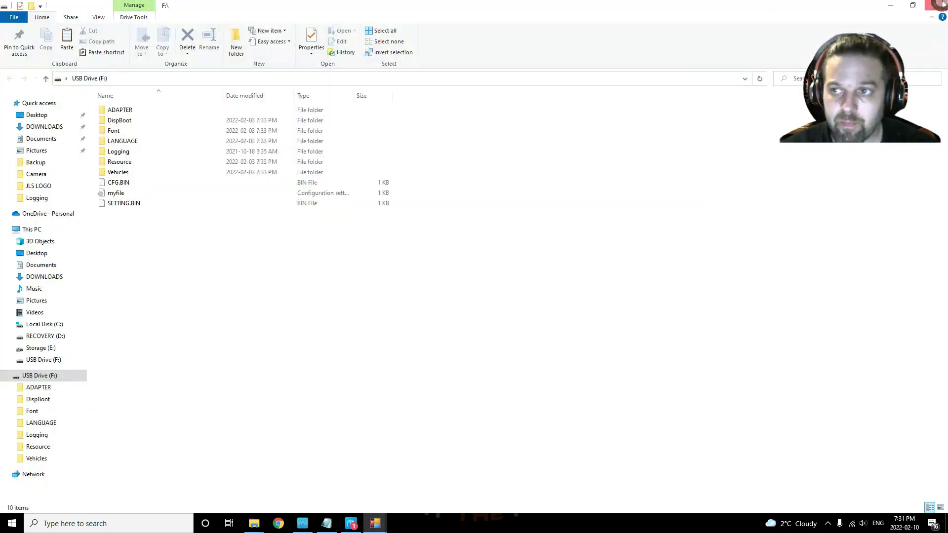
pyautogui.click(940, 5)
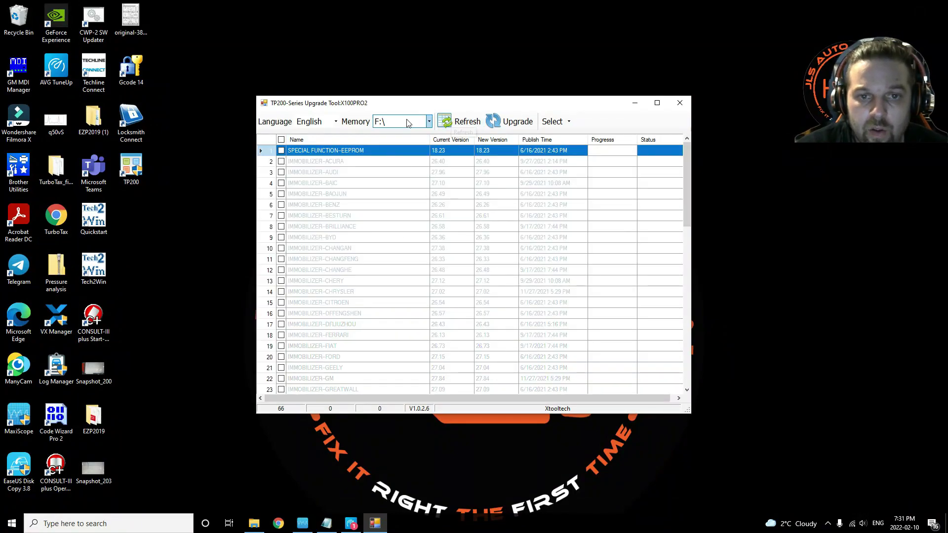
pyautogui.click(554, 121)
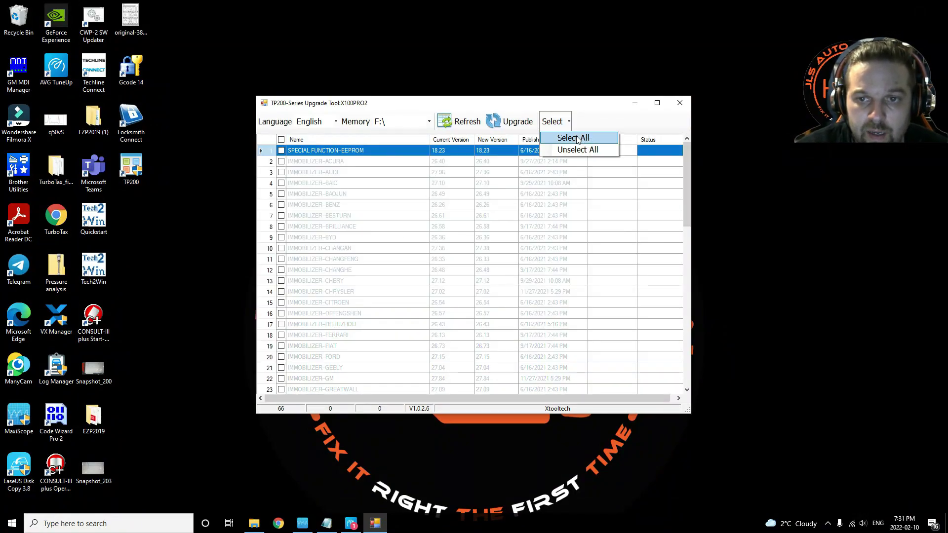
pyautogui.click(577, 138)
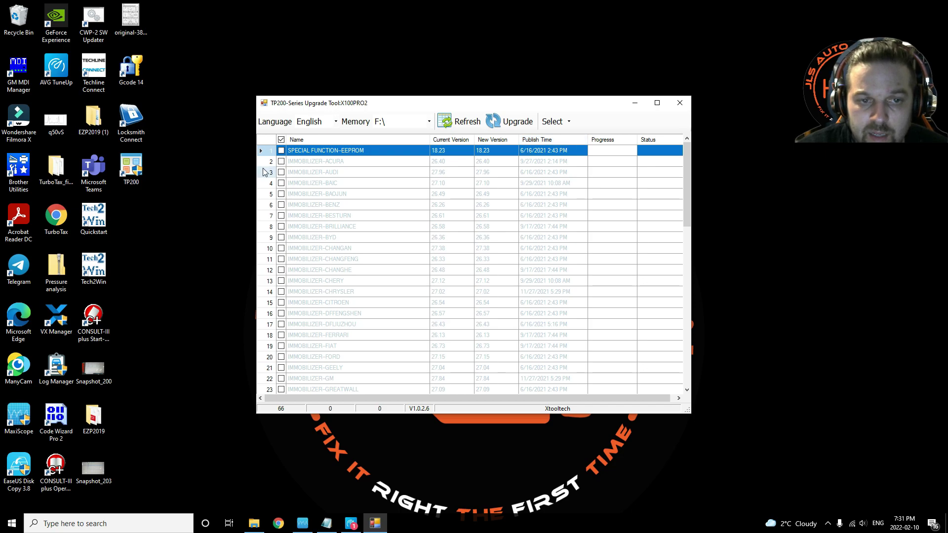
pyautogui.scroll(-15, 364, 310)
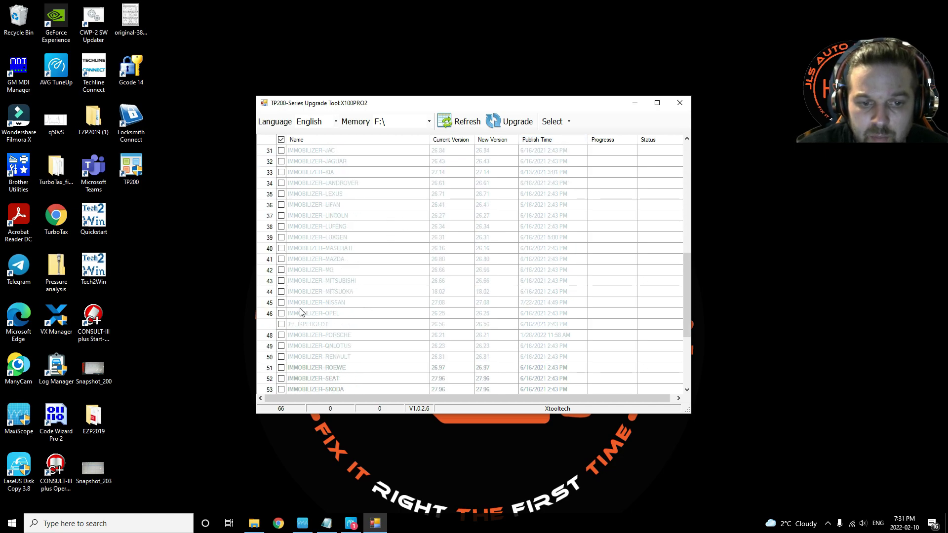
pyautogui.scroll(14, 366, 349)
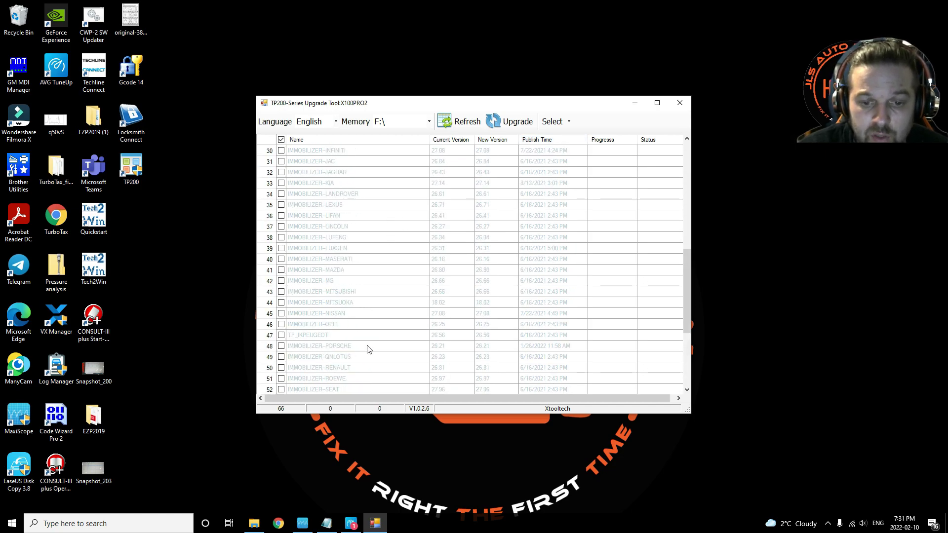
pyautogui.scroll(1, 439, 323)
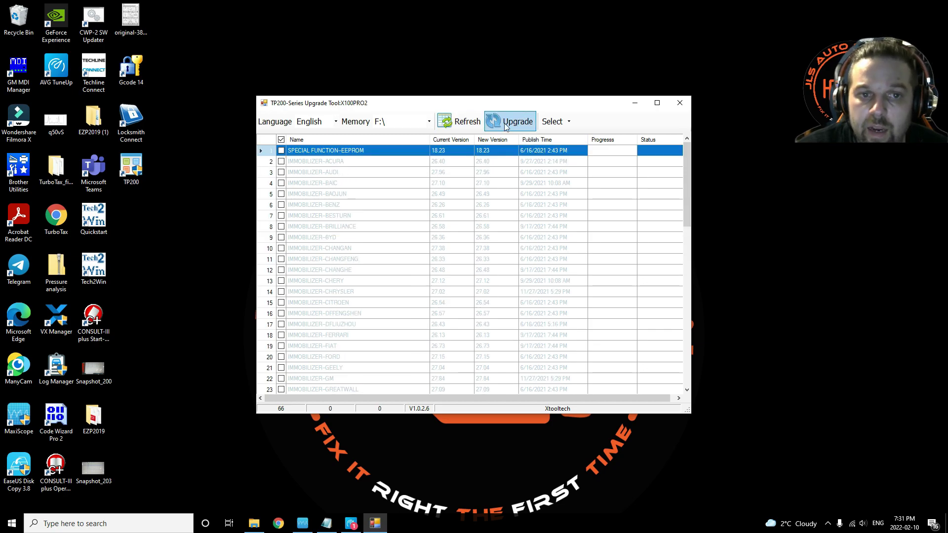
# Try to upgrade the packages on memory F:\ and dismiss the resulting message
pyautogui.click(516, 126)
pyautogui.click(503, 123)
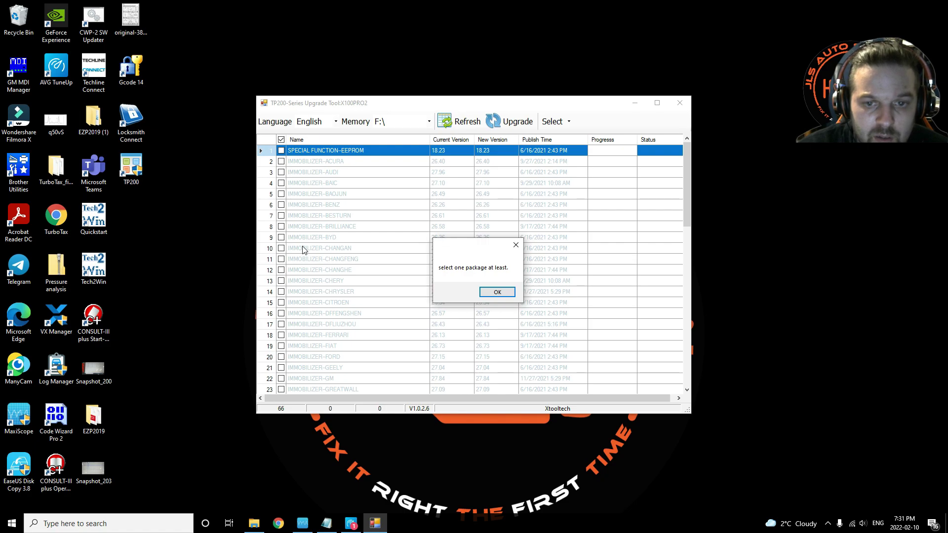
pyautogui.click(506, 294)
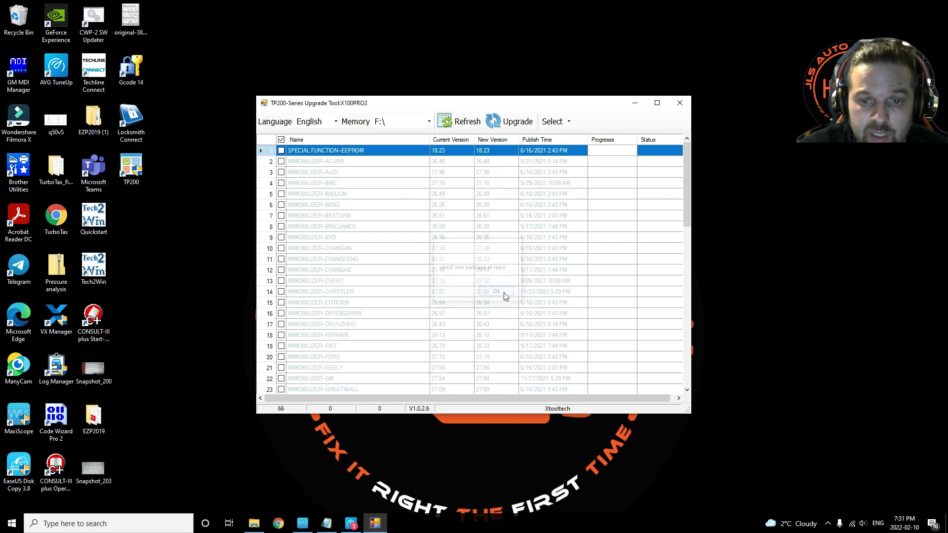
# Refresh the package list and compare the current and new versions through the whole list
pyautogui.click(459, 121)
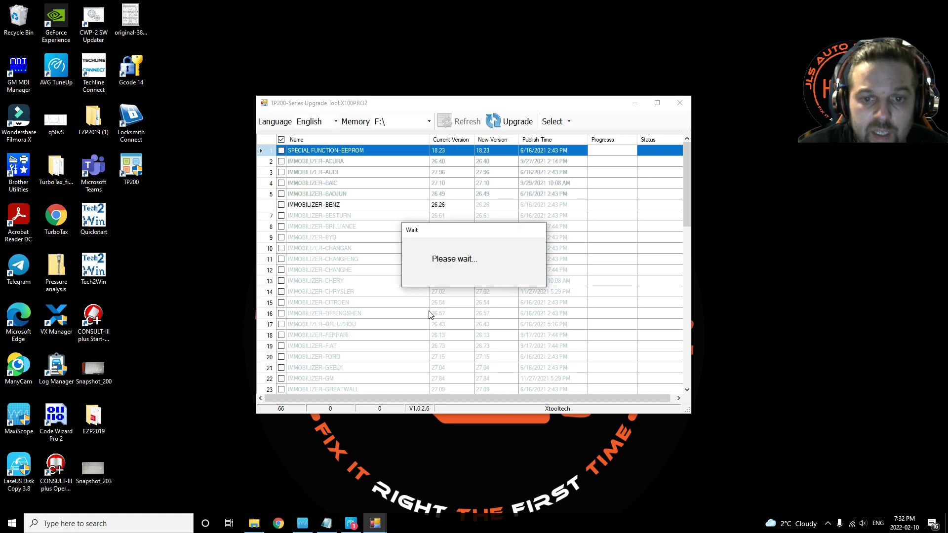
pyautogui.scroll(-15, 381, 321)
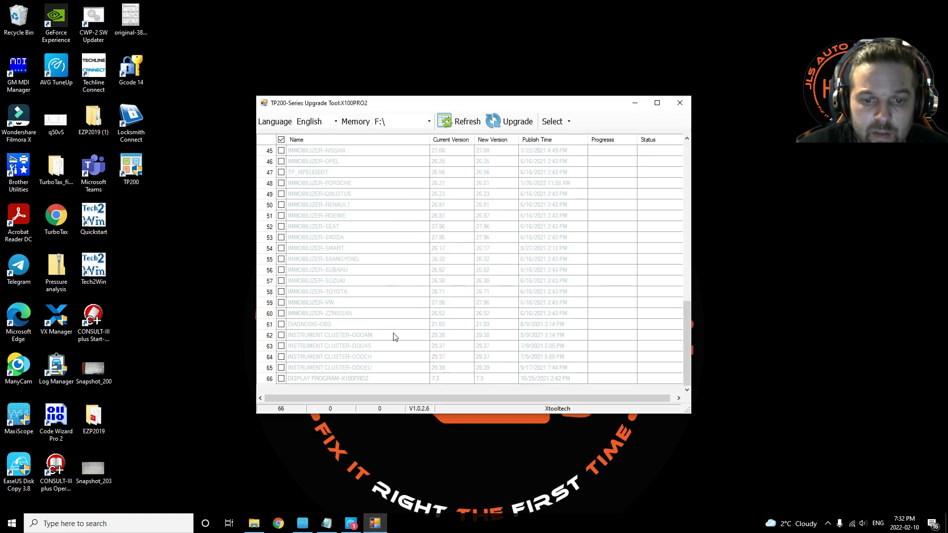
pyautogui.scroll(15, 385, 336)
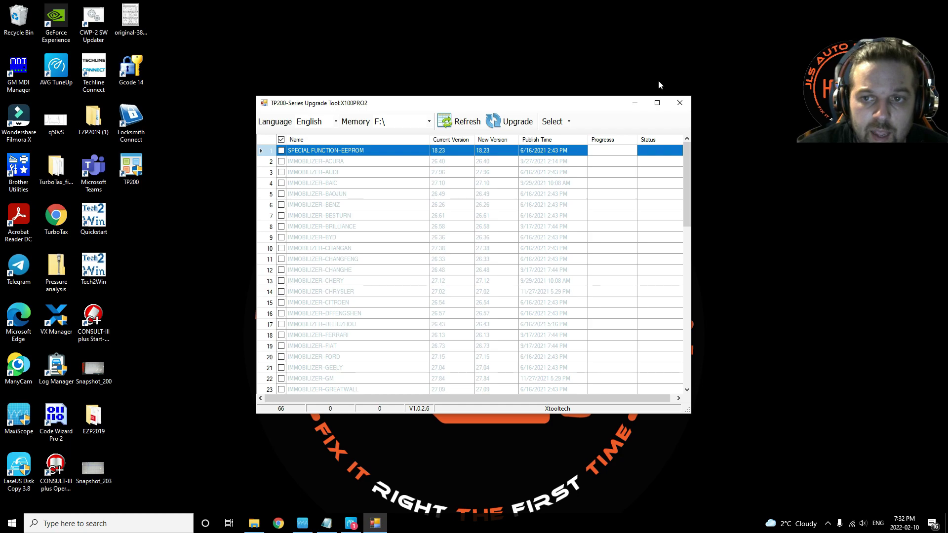